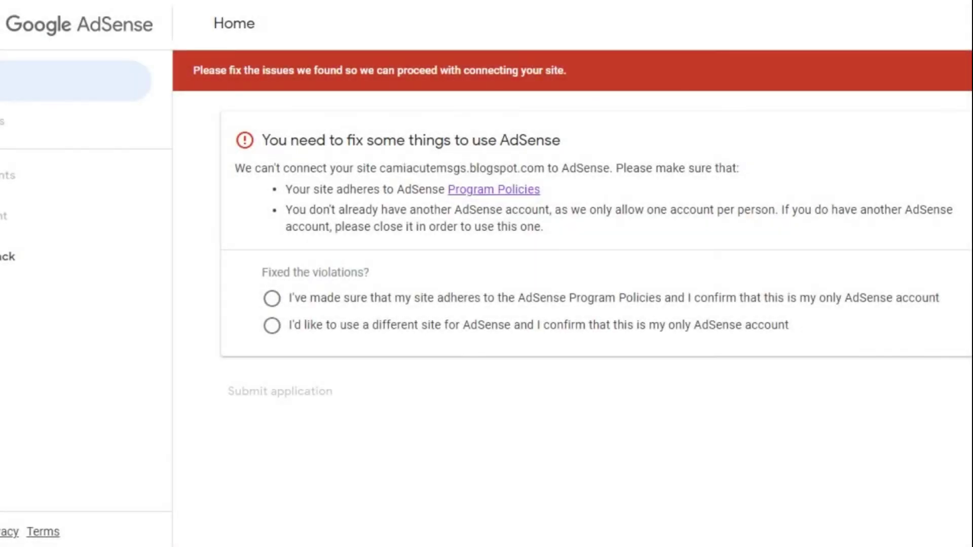
# Step: Highlight the one-account-per-person rule, then scroll back to the top of the blog's posts
pyautogui.moveTo(345, 210); pyautogui.dragTo(543, 226)
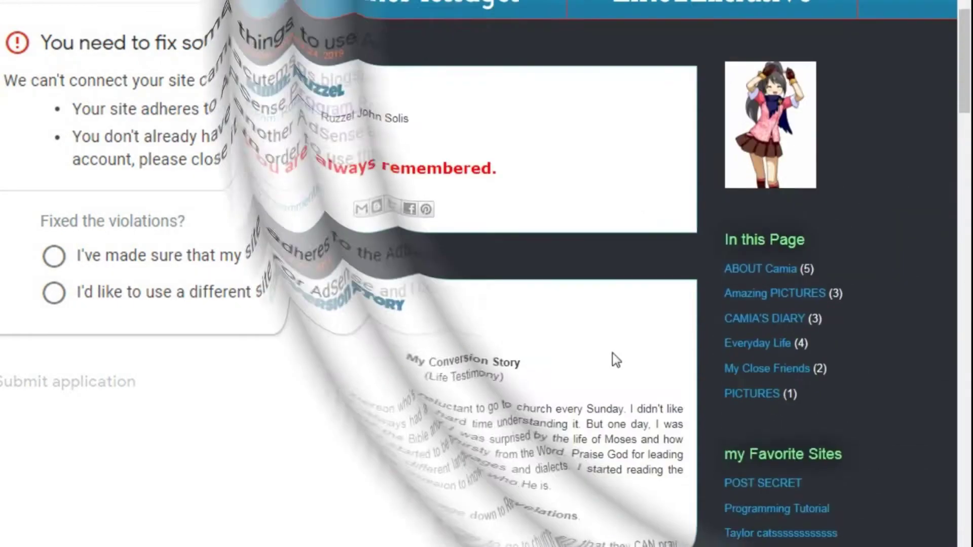
pyautogui.scroll(-5, 613, 353)
pyautogui.scroll(-5, 613, 354)
pyautogui.scroll(-5, 613, 353)
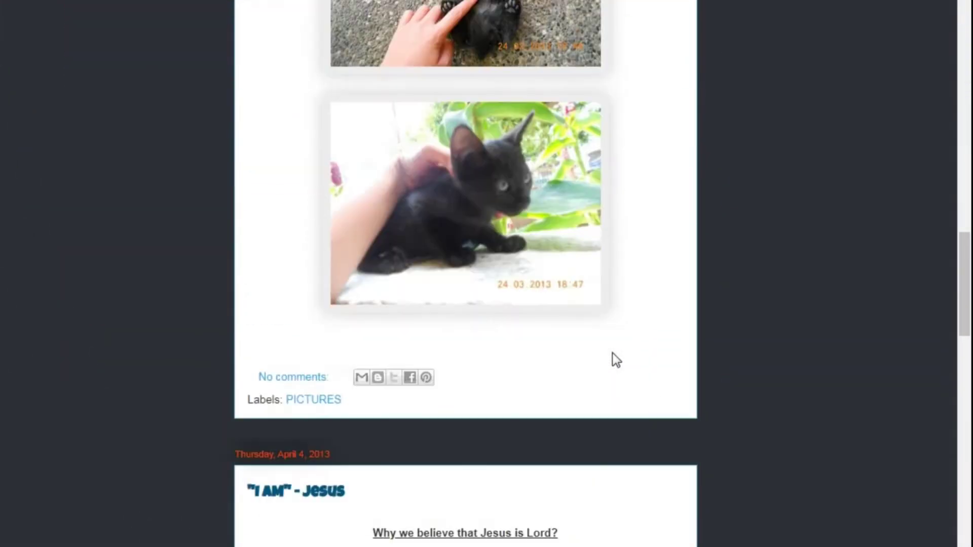
pyautogui.scroll(-10, 963, 323)
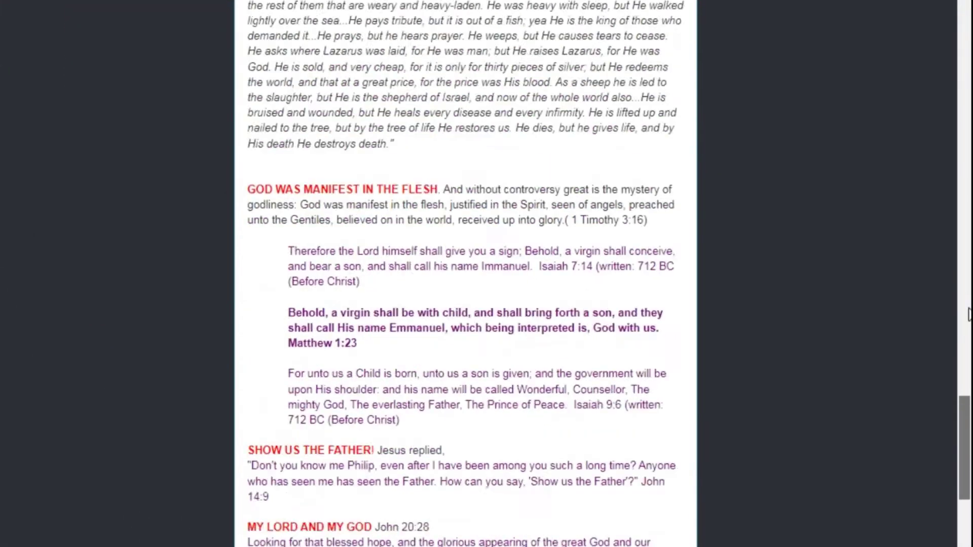
pyautogui.moveTo(962, 323); pyautogui.dragTo(962, 28)
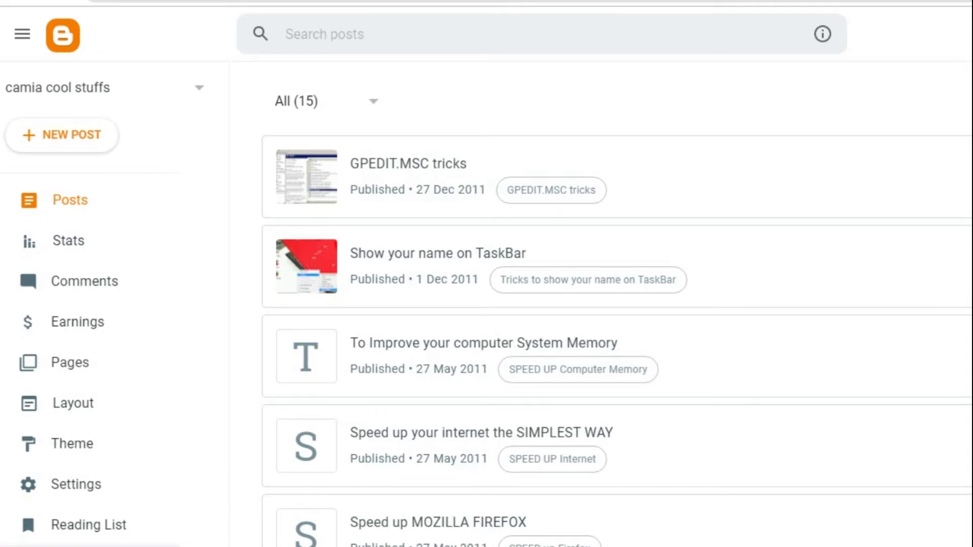
# Step: Return to the blog's posts list and go into the blog's Settings from the sidebar
pyautogui.click(62, 36)
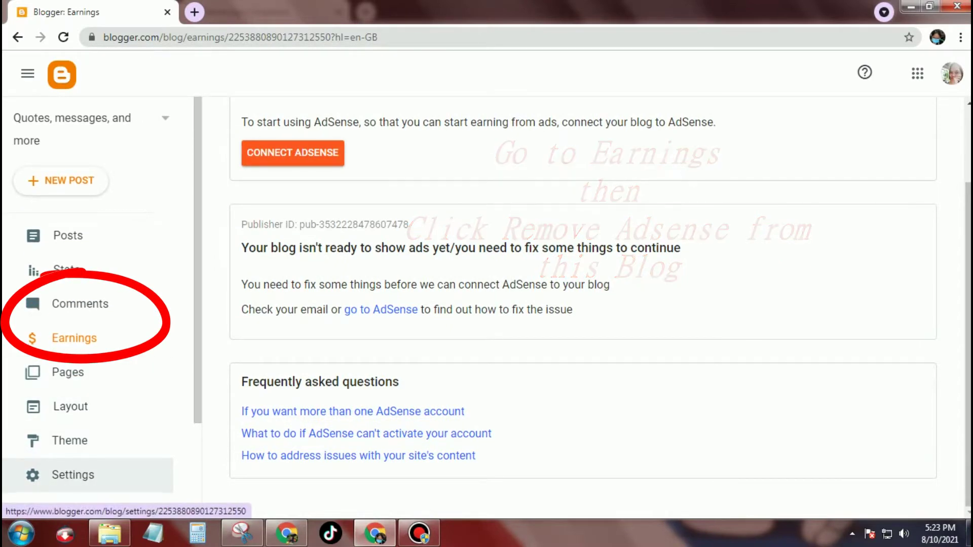
pyautogui.scroll(-2, 91, 342)
pyautogui.click(72, 403)
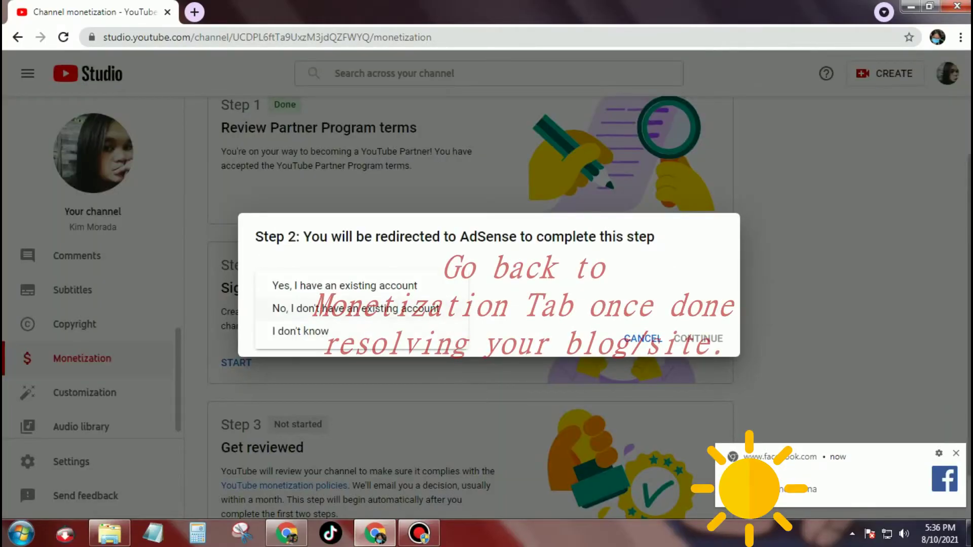
# Step: Answer 'No, I don't have an existing account' in Monetization Step 2 and continue to AdSense
pyautogui.click(356, 308)
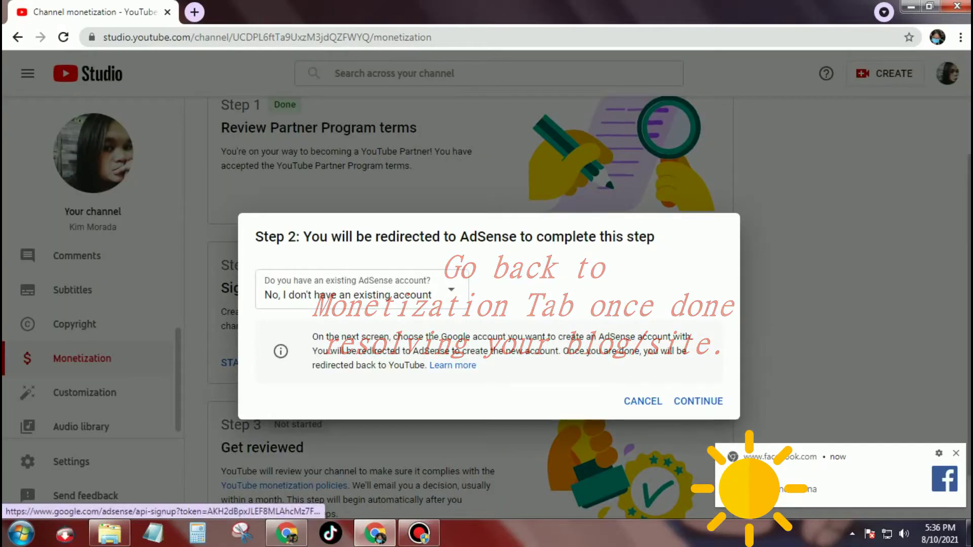
pyautogui.click(697, 401)
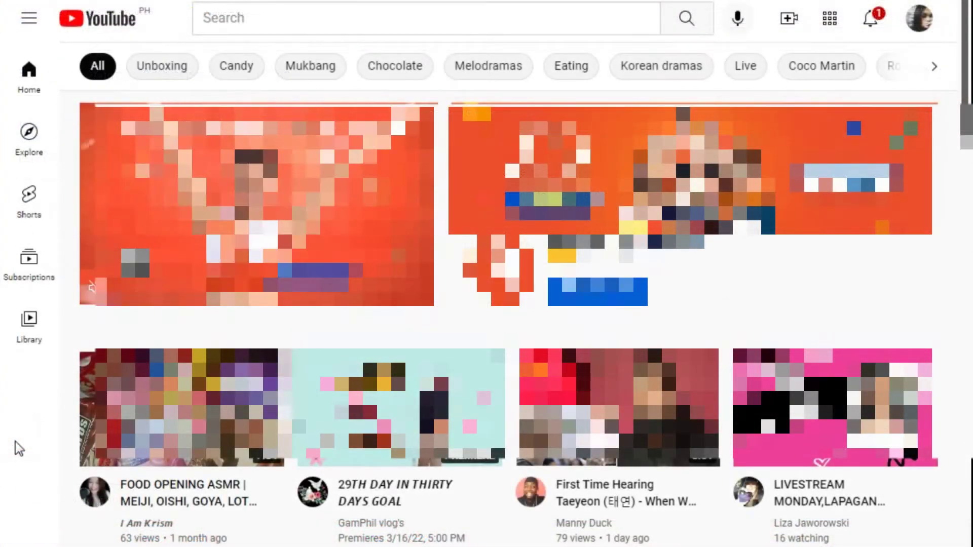
# Step: From the avatar menu reach Payments & subscriptions and go to Manage payment methods
pyautogui.click(919, 18)
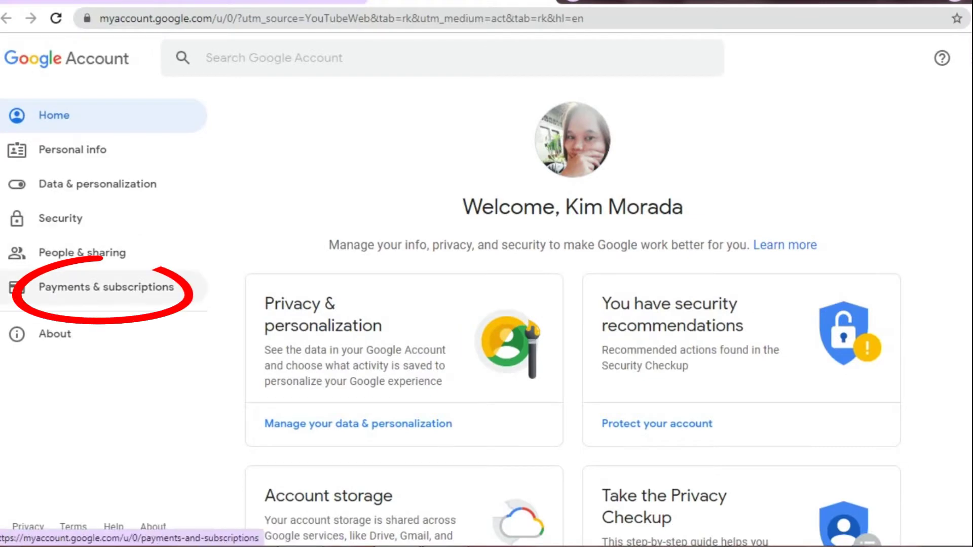
pyautogui.click(107, 287)
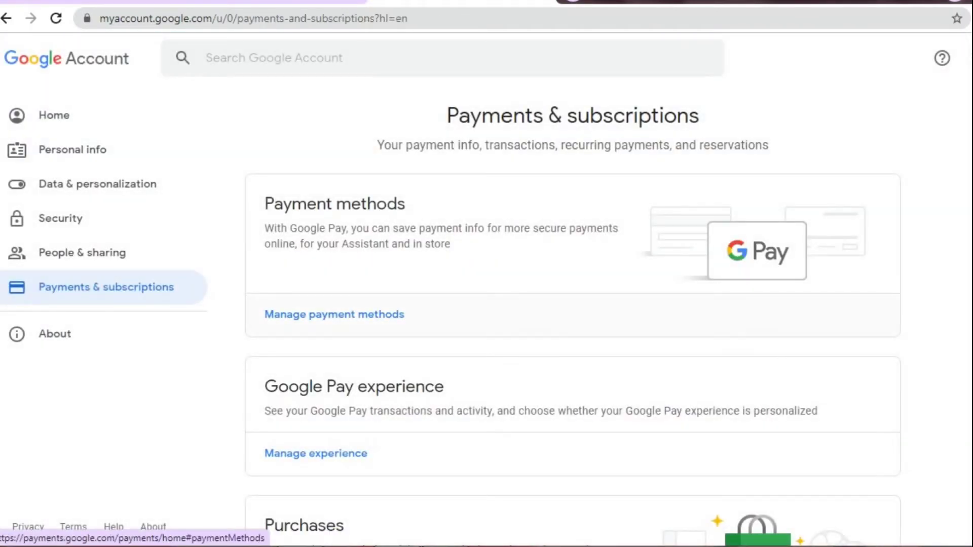
pyautogui.click(334, 314)
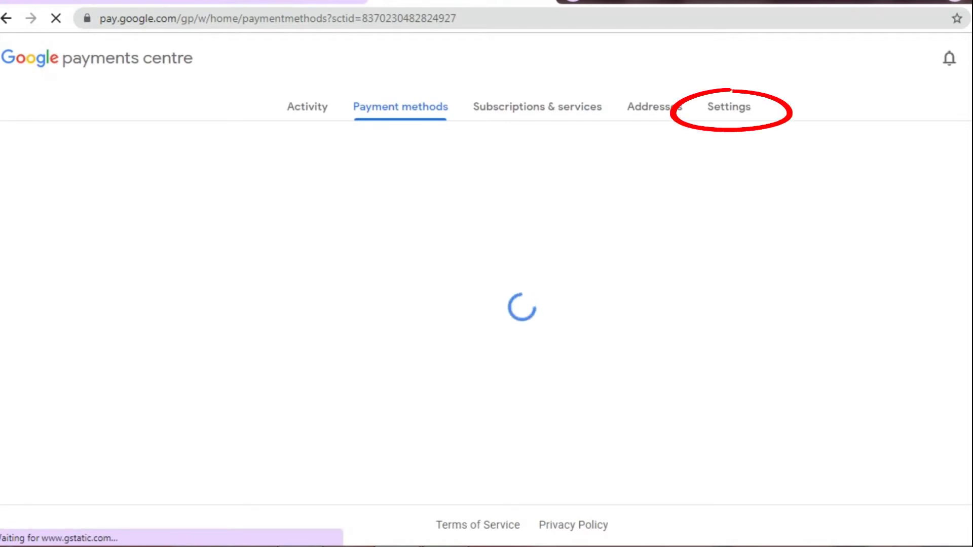
# Step: Go to the Payments Centre Settings to reach the Close payments profile option
pyautogui.click(730, 104)
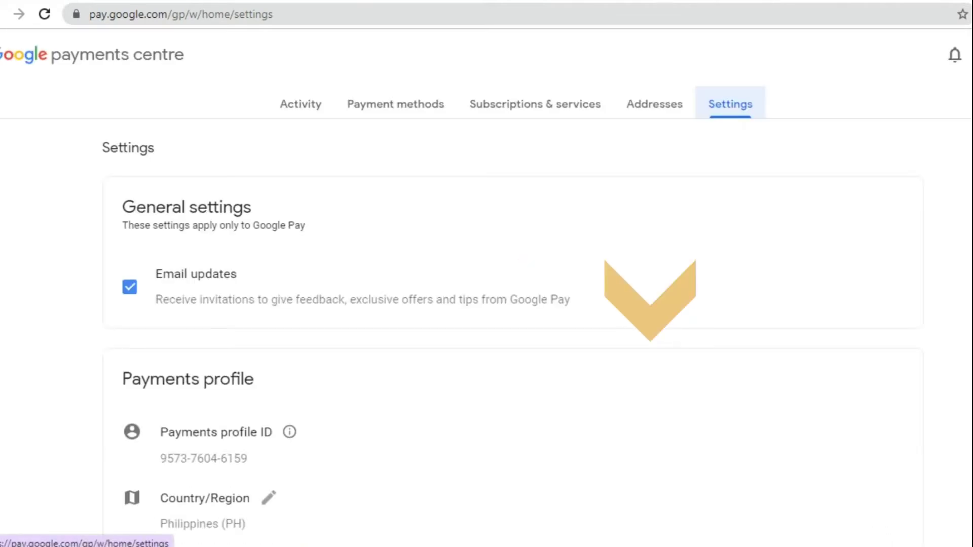
pyautogui.scroll(-1, 486, 342)
pyautogui.scroll(-1, 487, 342)
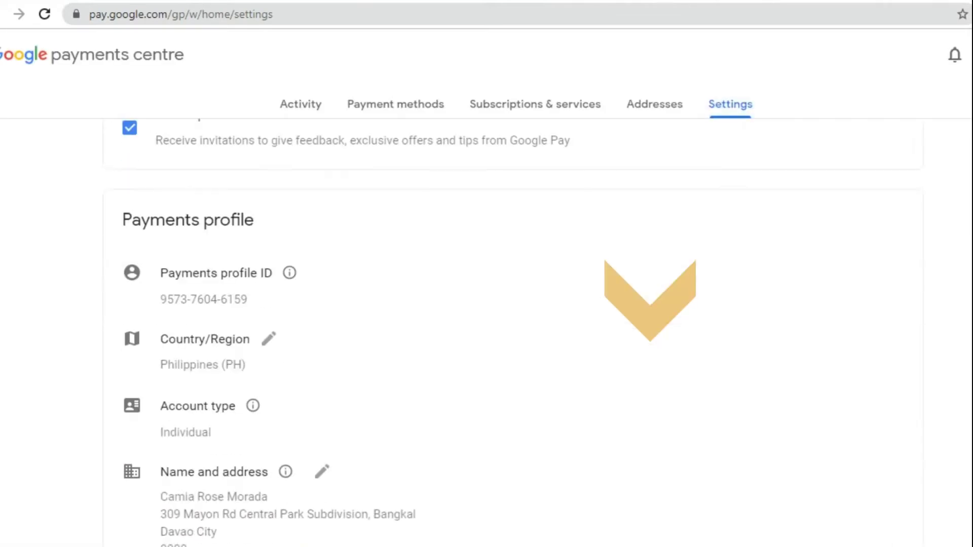
pyautogui.scroll(-5, 486, 342)
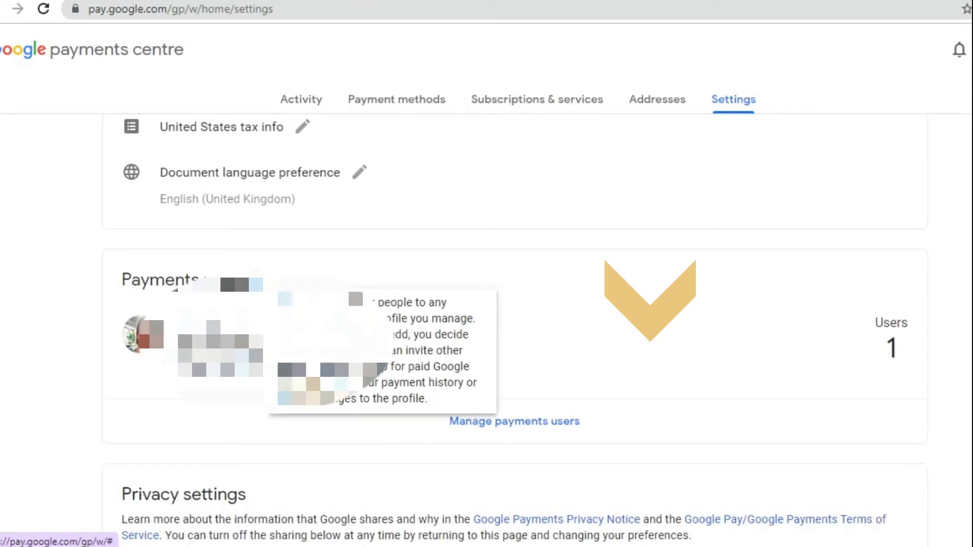
pyautogui.scroll(-5, 486, 342)
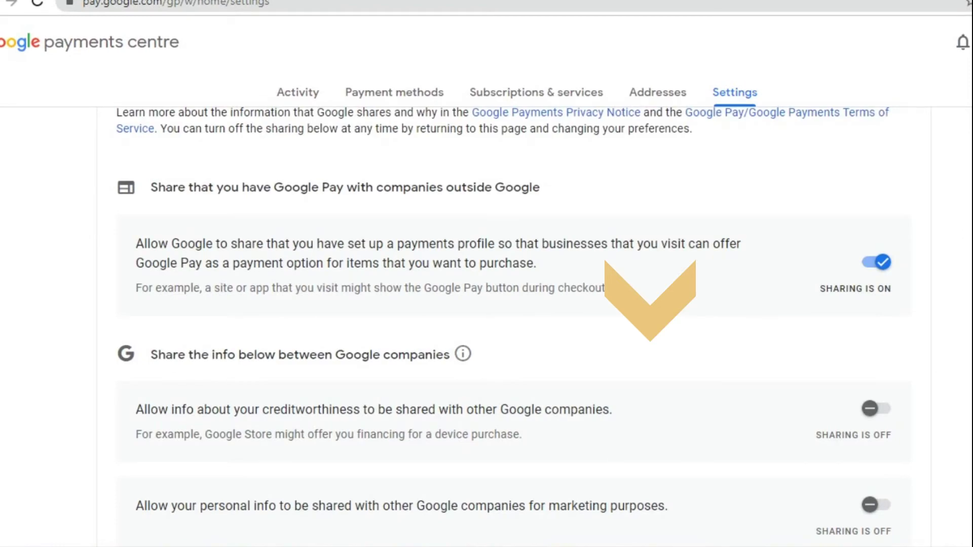
pyautogui.scroll(-3, 514, 321)
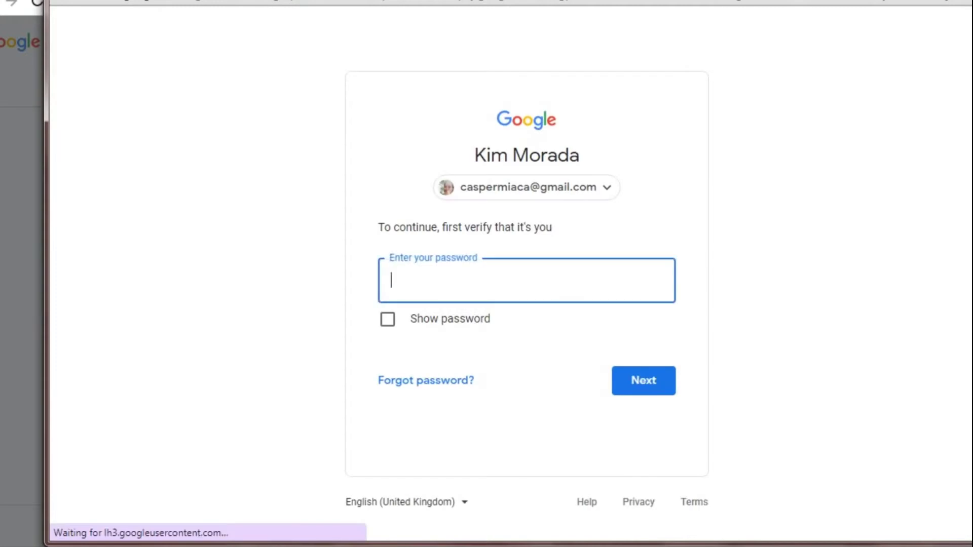
pyautogui.write('•••')
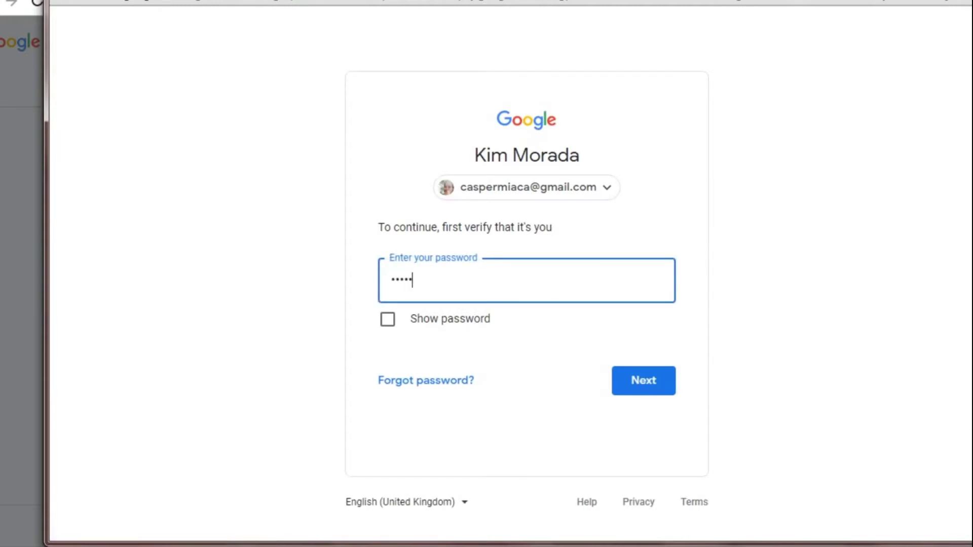
pyautogui.write('••••••')
# Step: Submit the account password to verify identity before closing the payments profile
pyautogui.press('Return')
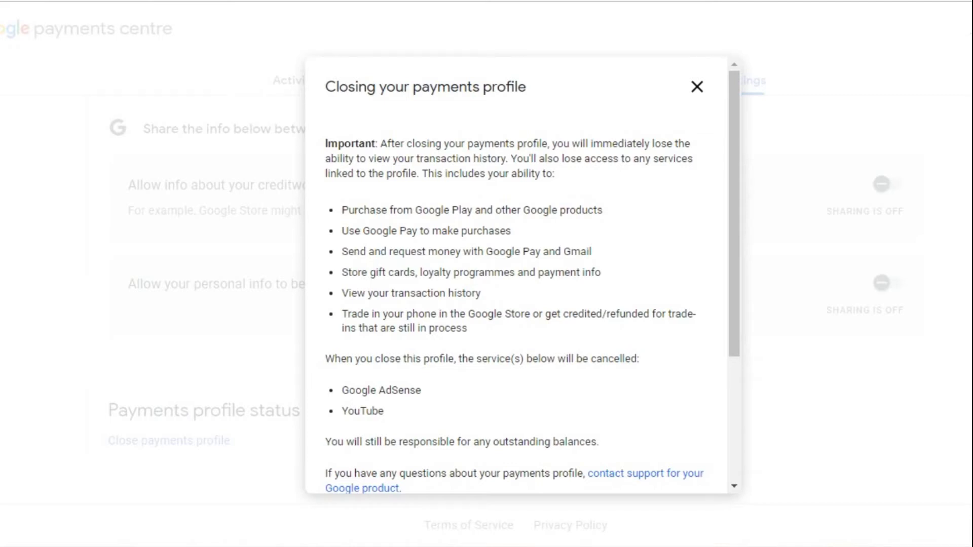
pyautogui.scroll(-3, 517, 274)
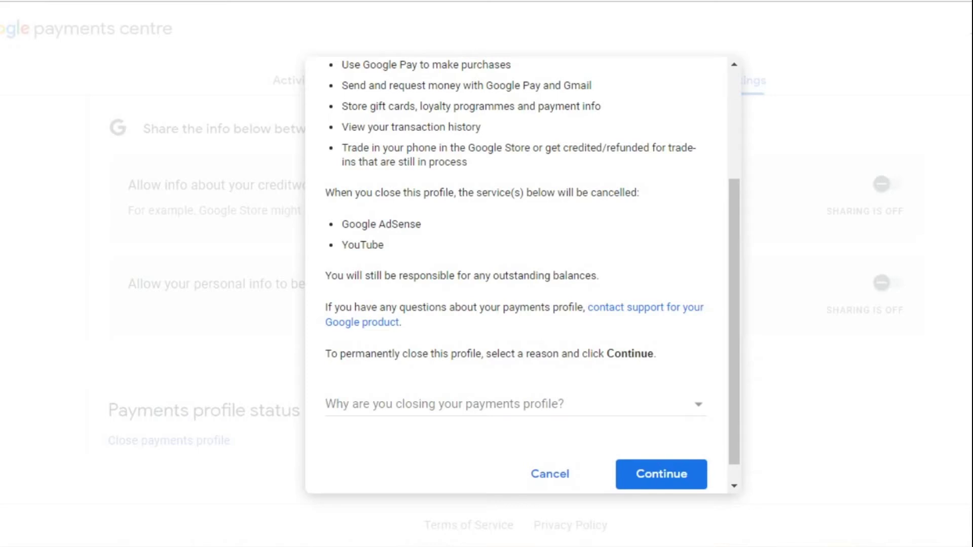
pyautogui.scroll(-1, 517, 273)
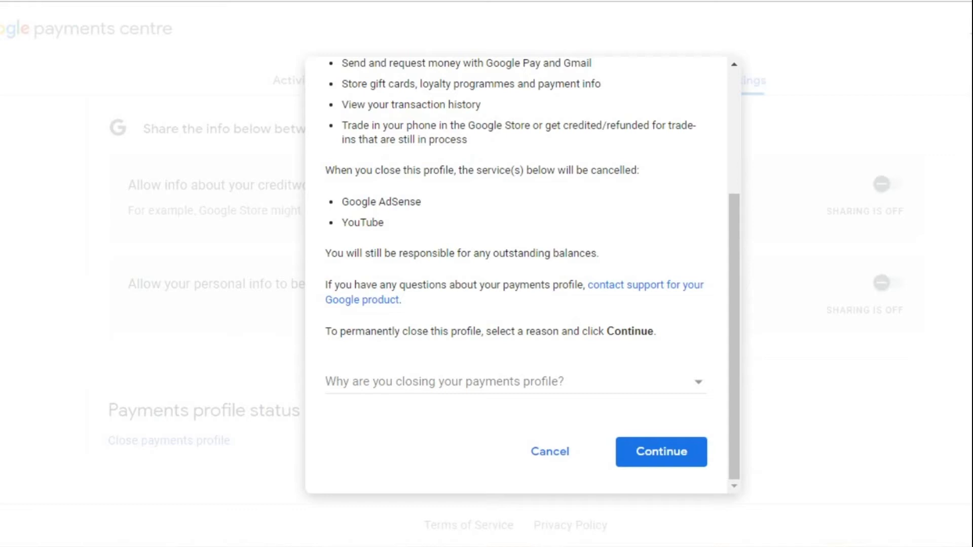
# Step: Choose 'I don't want to give a reason', close the payments profile, then pick having no existing AdSense account
pyautogui.click(515, 381)
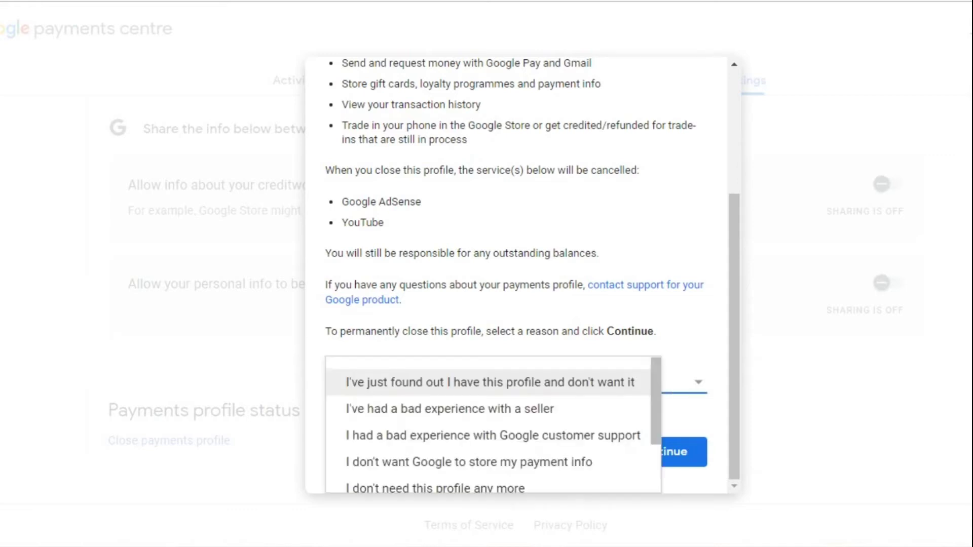
pyautogui.scroll(-2, 487, 425)
pyautogui.press('Down')
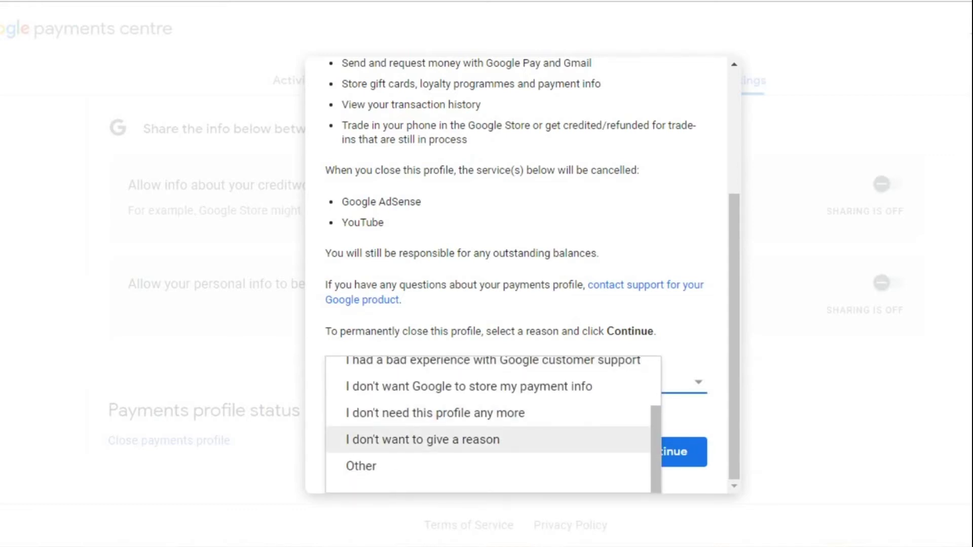
pyautogui.press('Return')
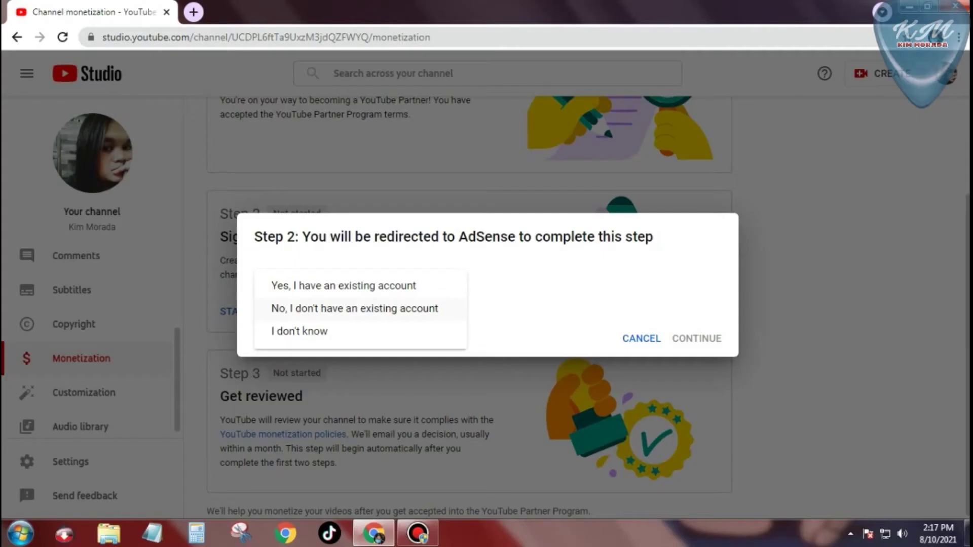
pyautogui.press('Return')
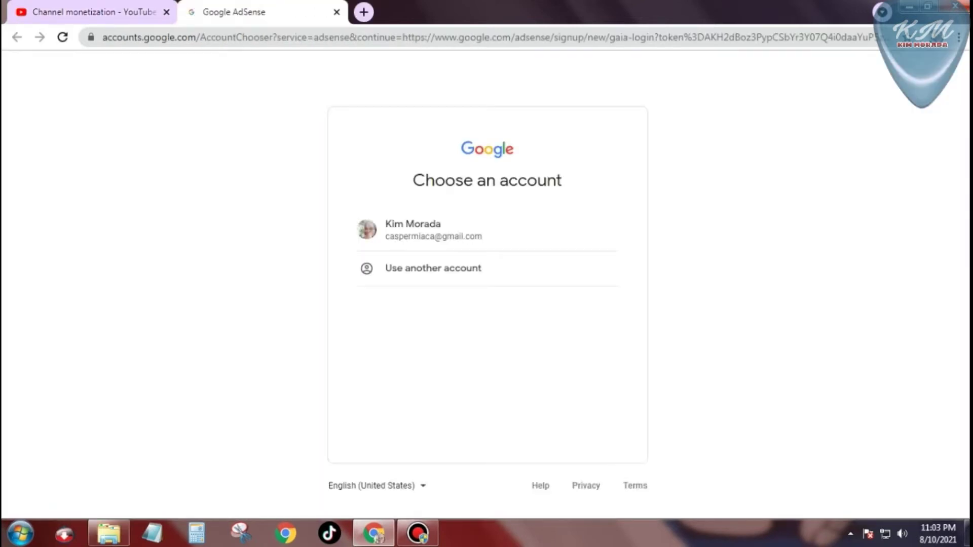
# Step: Choose 'Use another account' on the account chooser to sign in to AdSense differently
pyautogui.click(434, 267)
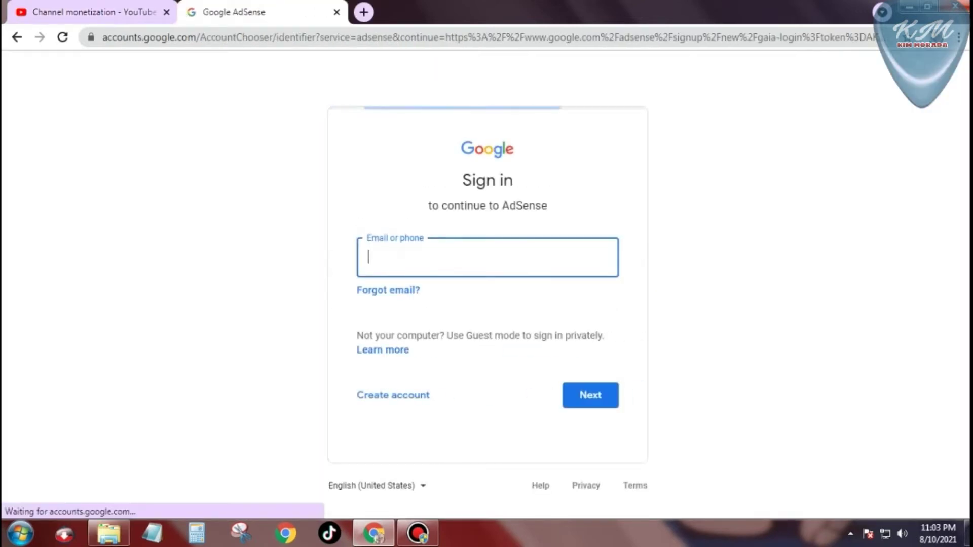